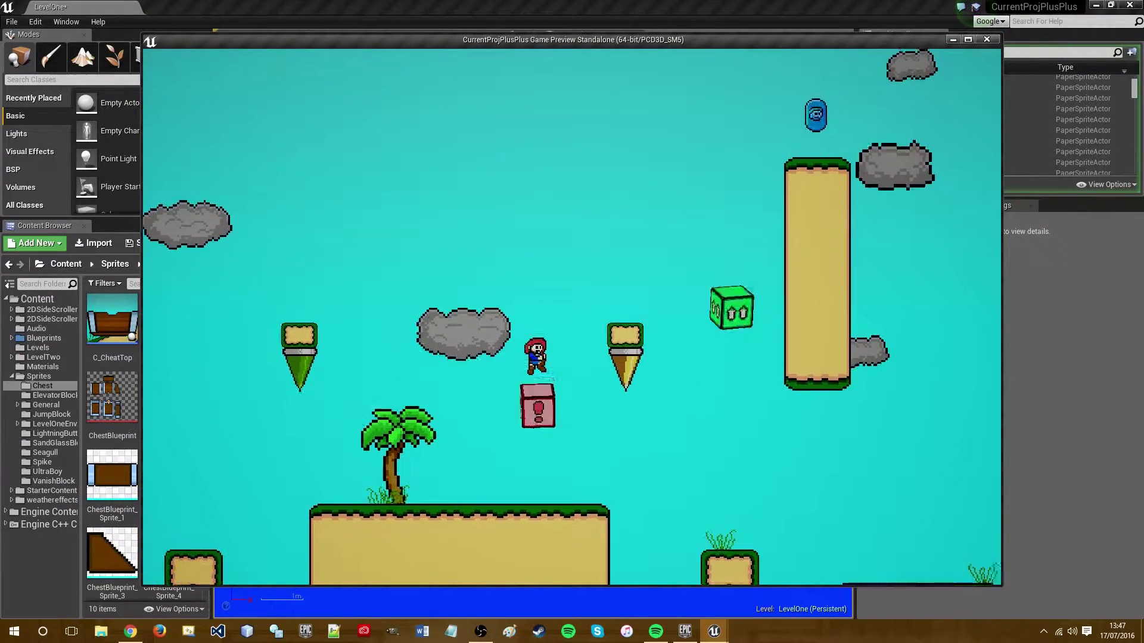
Hop back and forth over the spike platform, then jump via the small block onto the larger platform
key(Right)
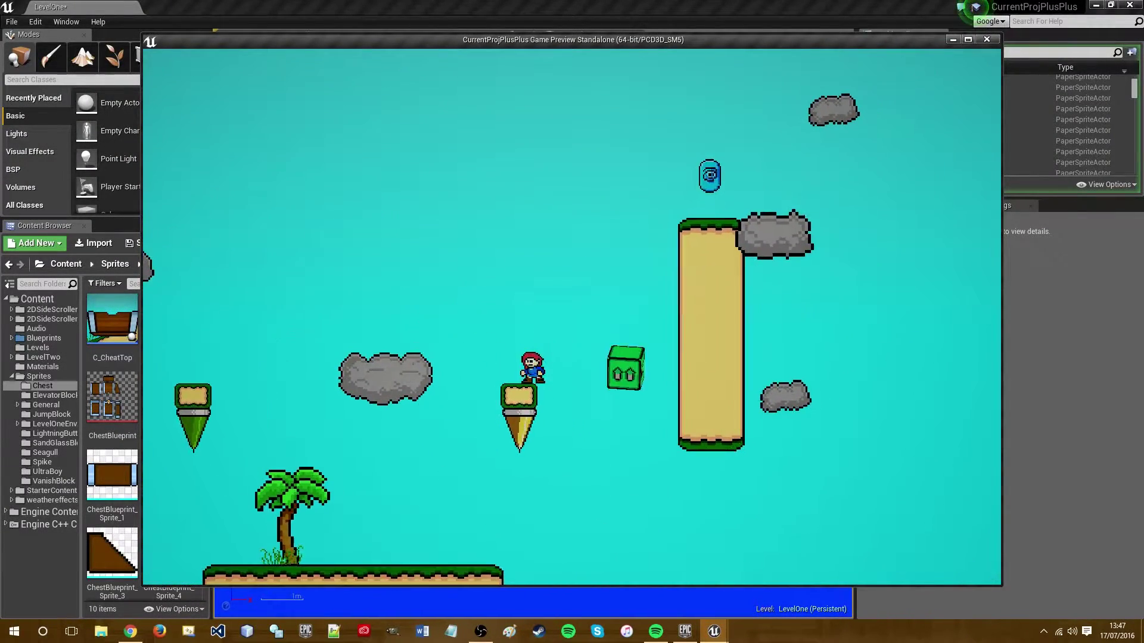
key(space)
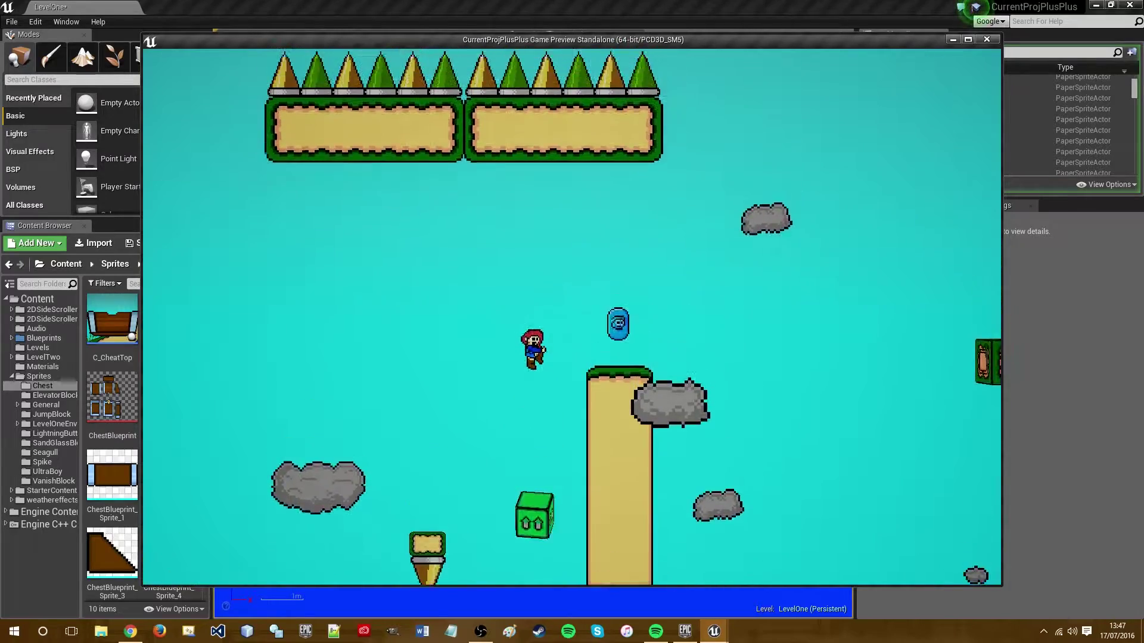
key(Left)
key(space)
key(Right)
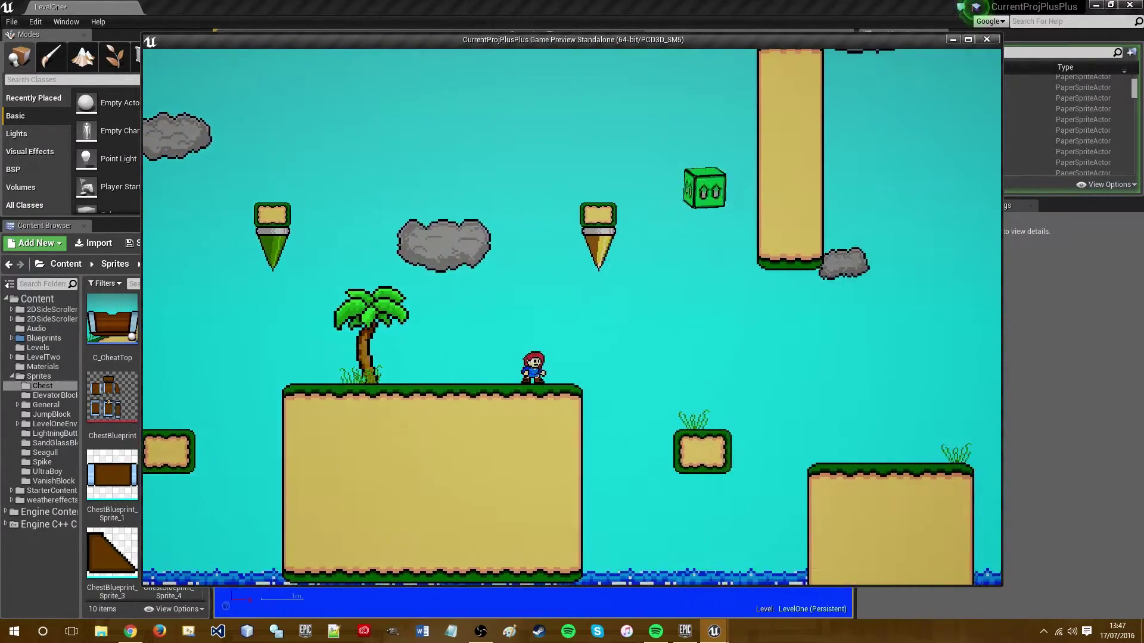
key(space)
key(Right)
key(space)
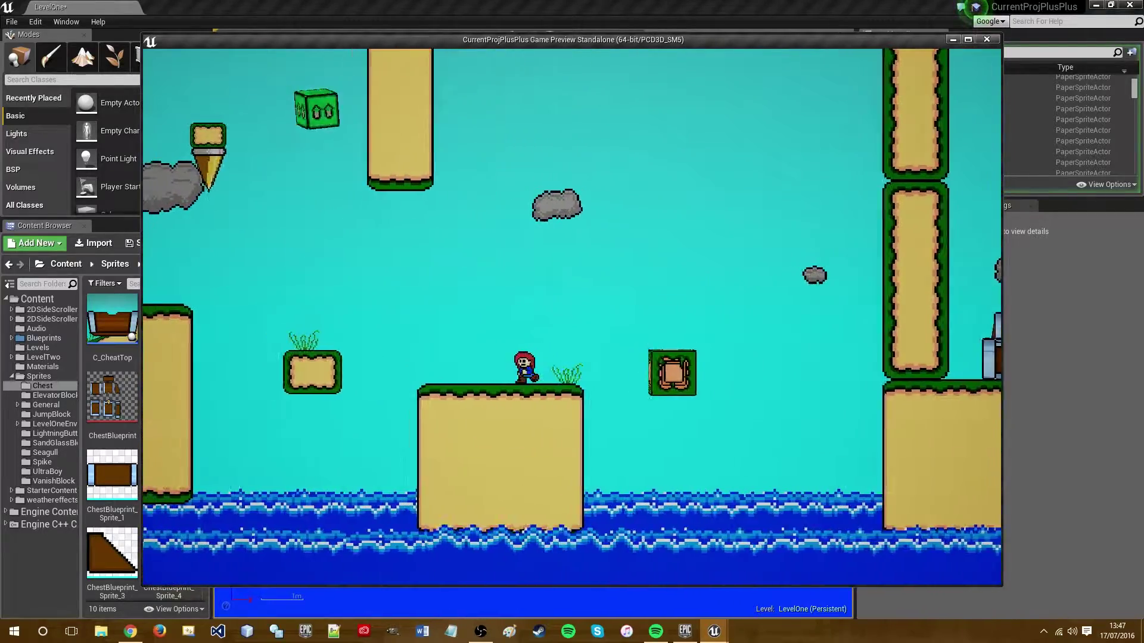
Walk left across the platforms, then return right onto the higher platform and jump the gap
key(Left)
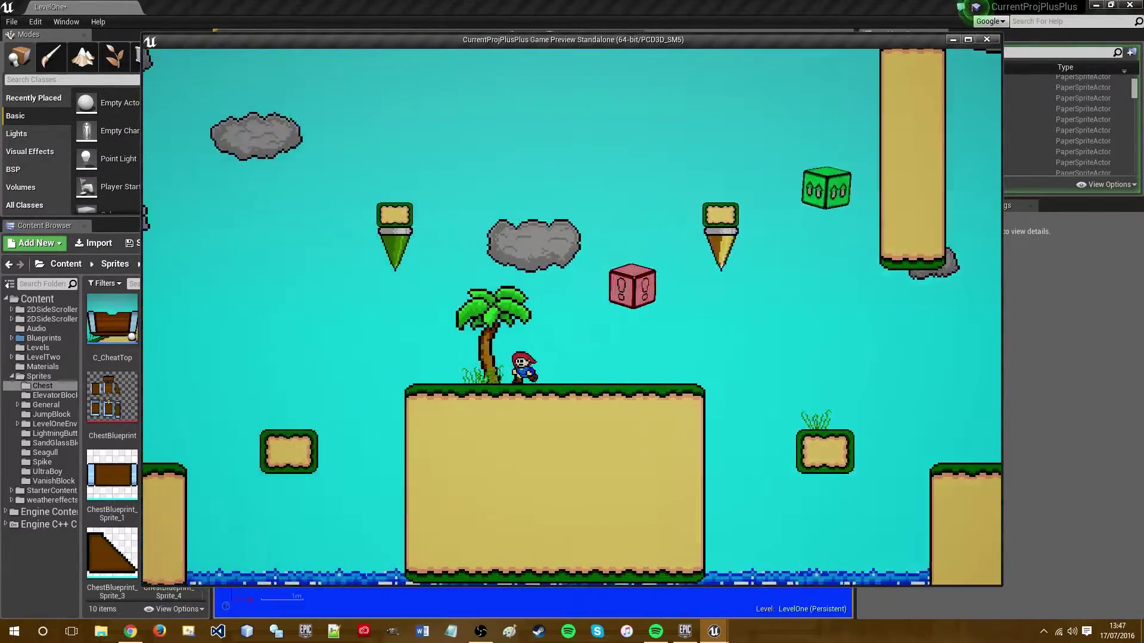
key(space)
key(Left)
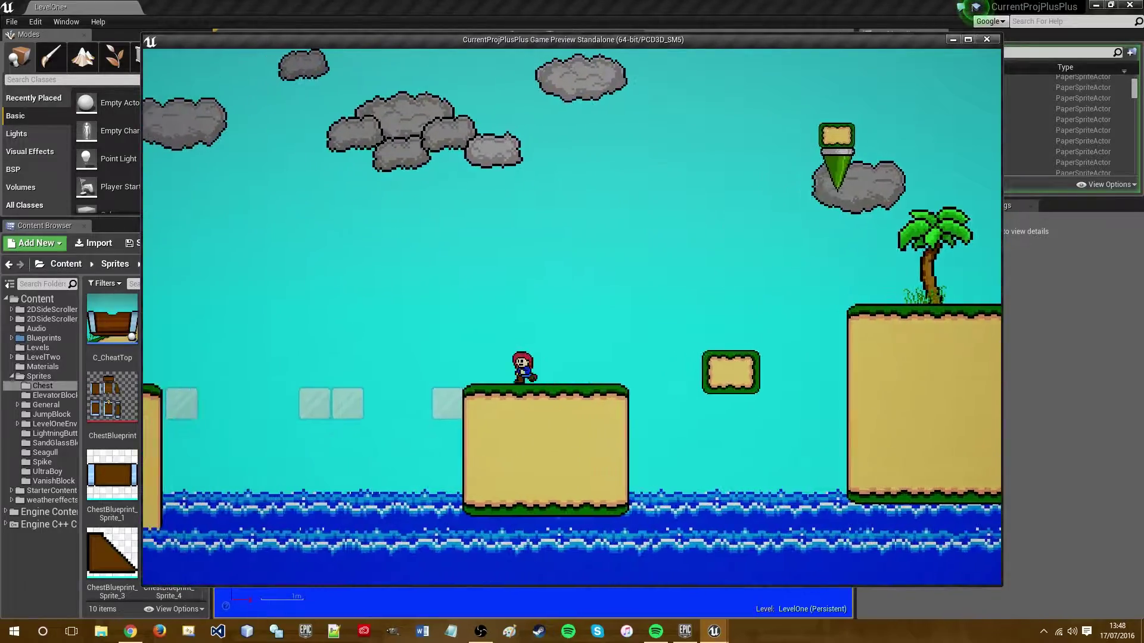
key(Right)
key(space)
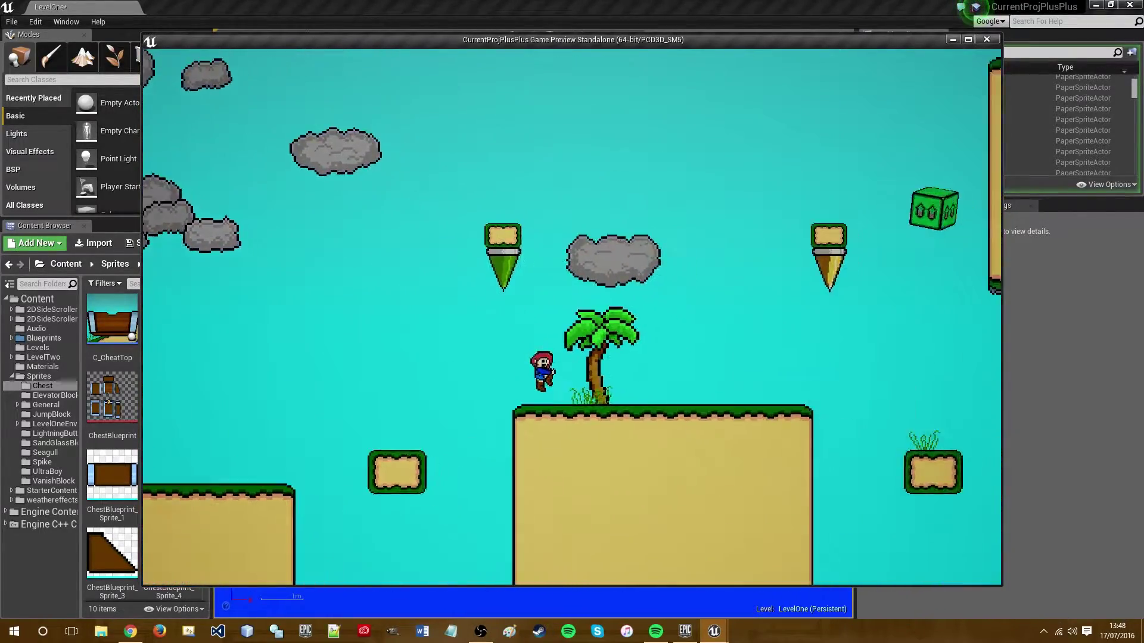
key(Right)
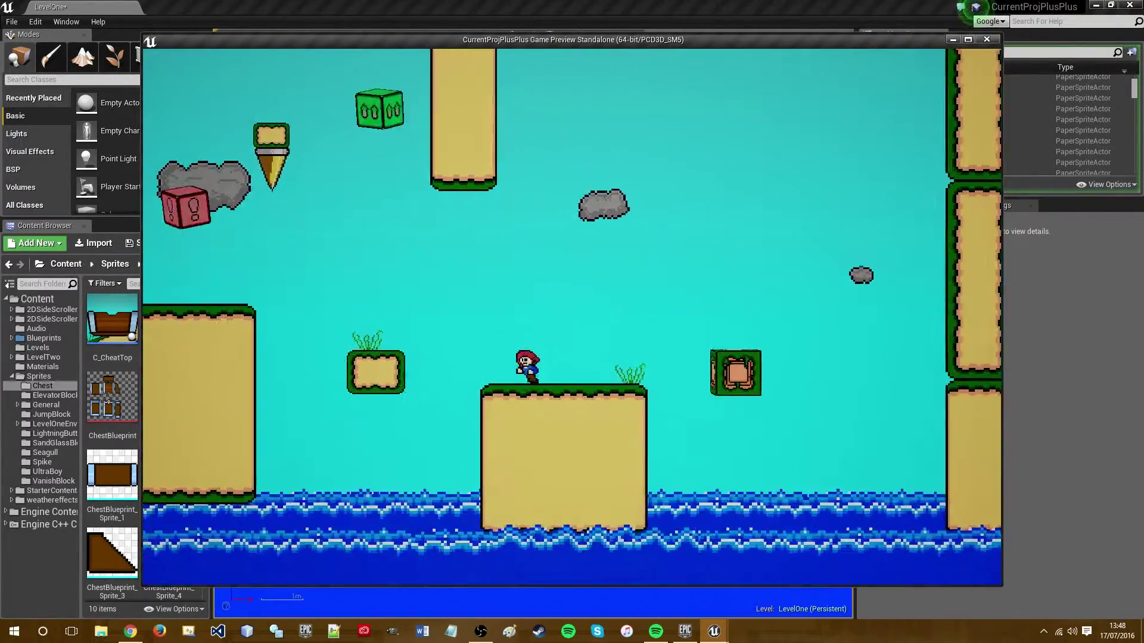
key(space)
Ride the rising question blocks upward and jump off onto the high ledge
key(Right)
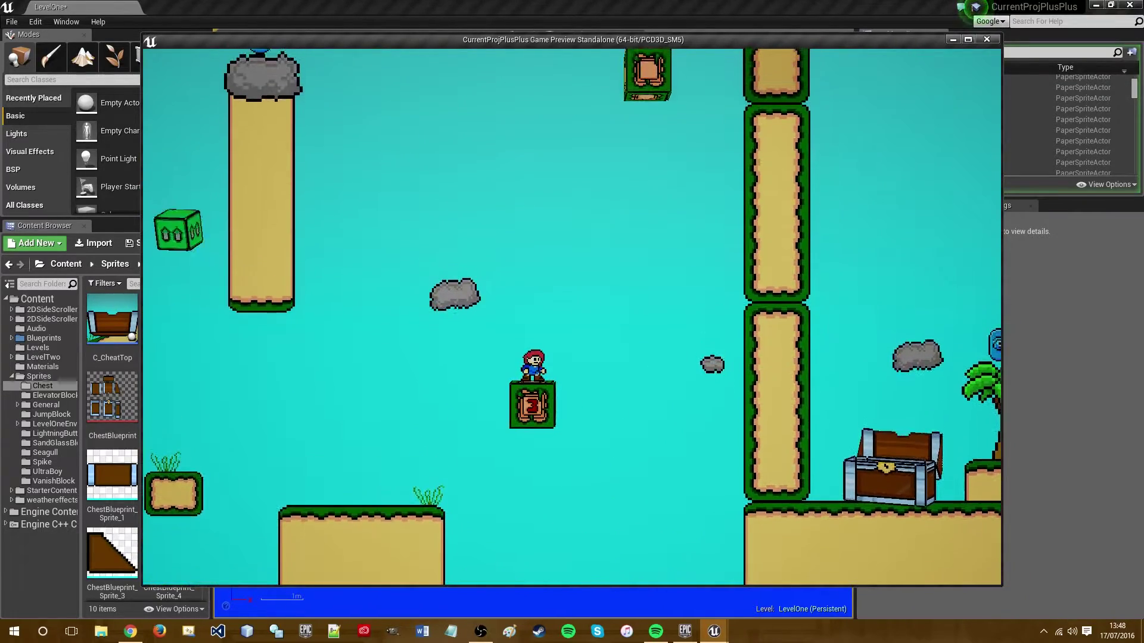
key(space)
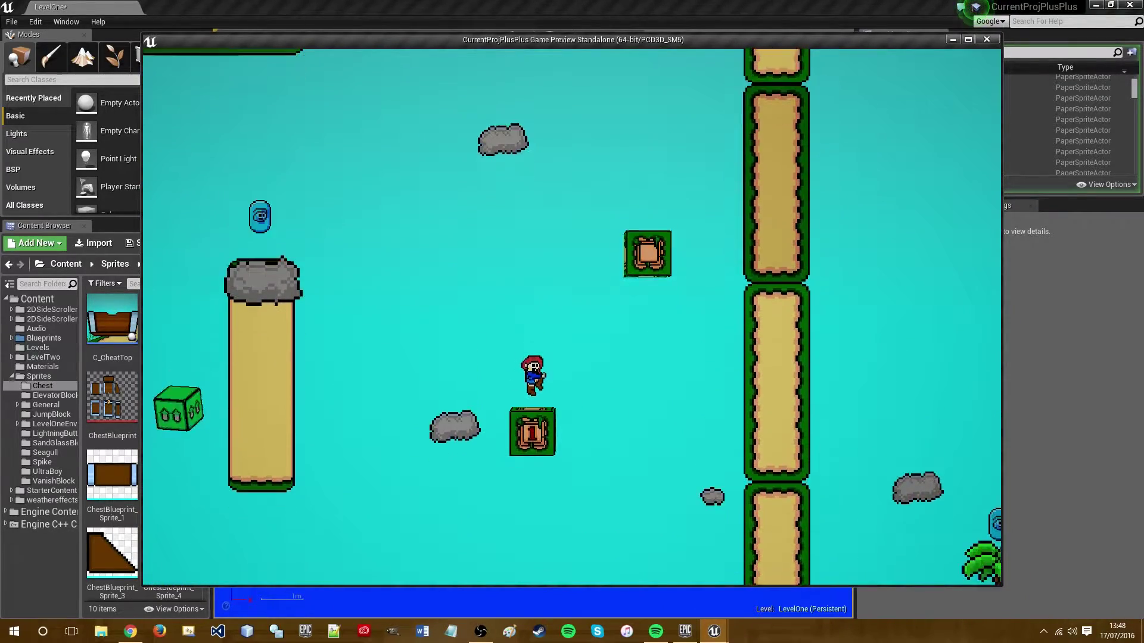
key(space)
key(Right)
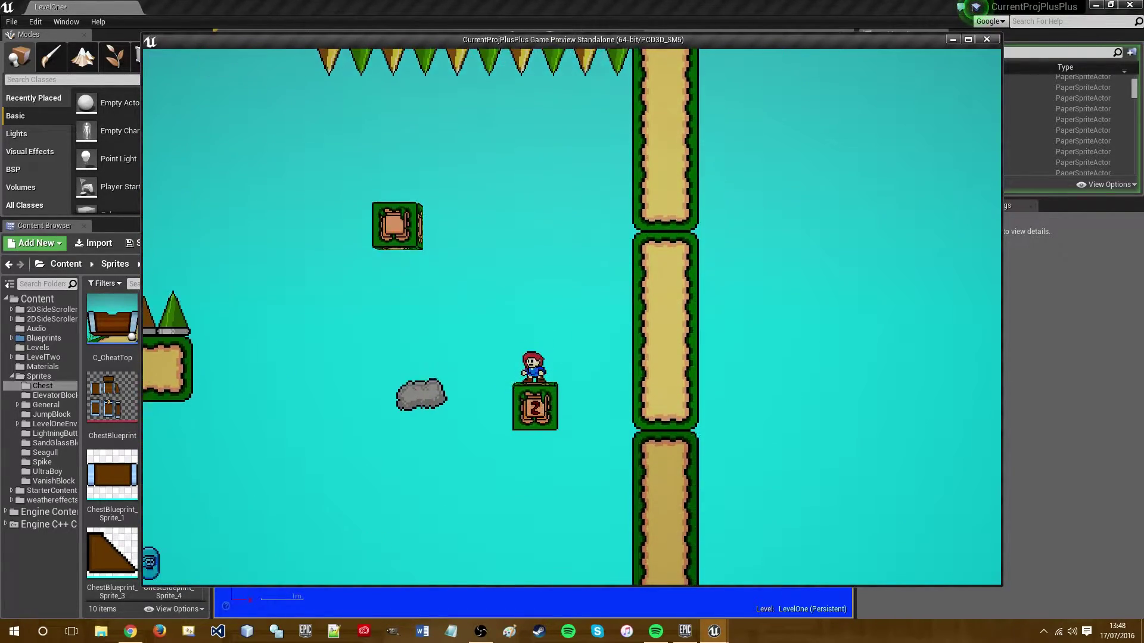
key(space)
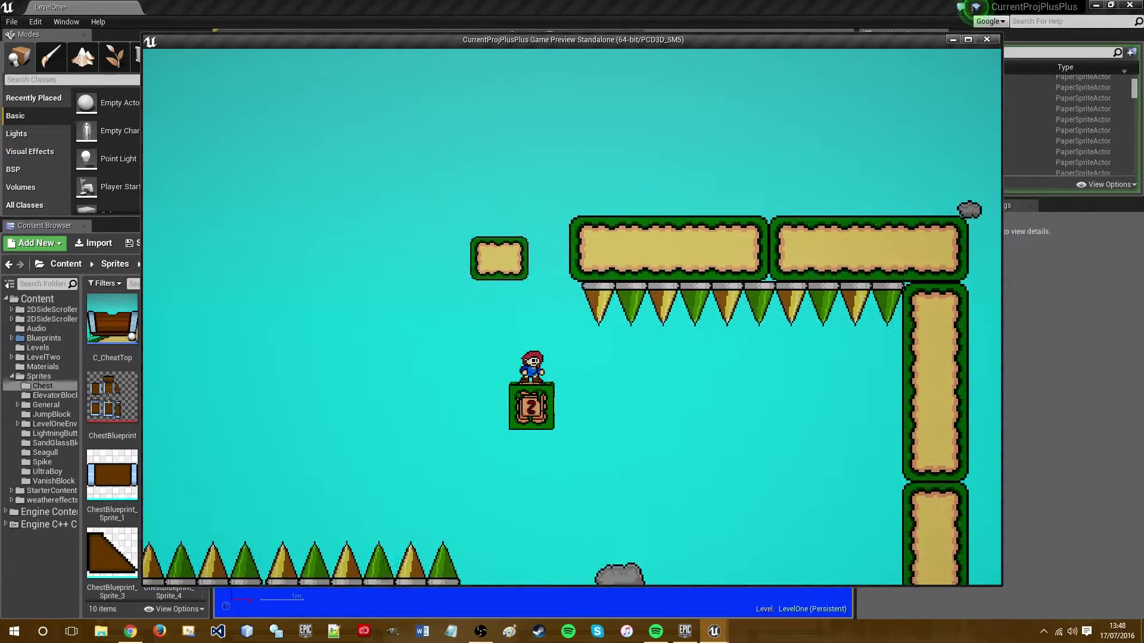
key(space)
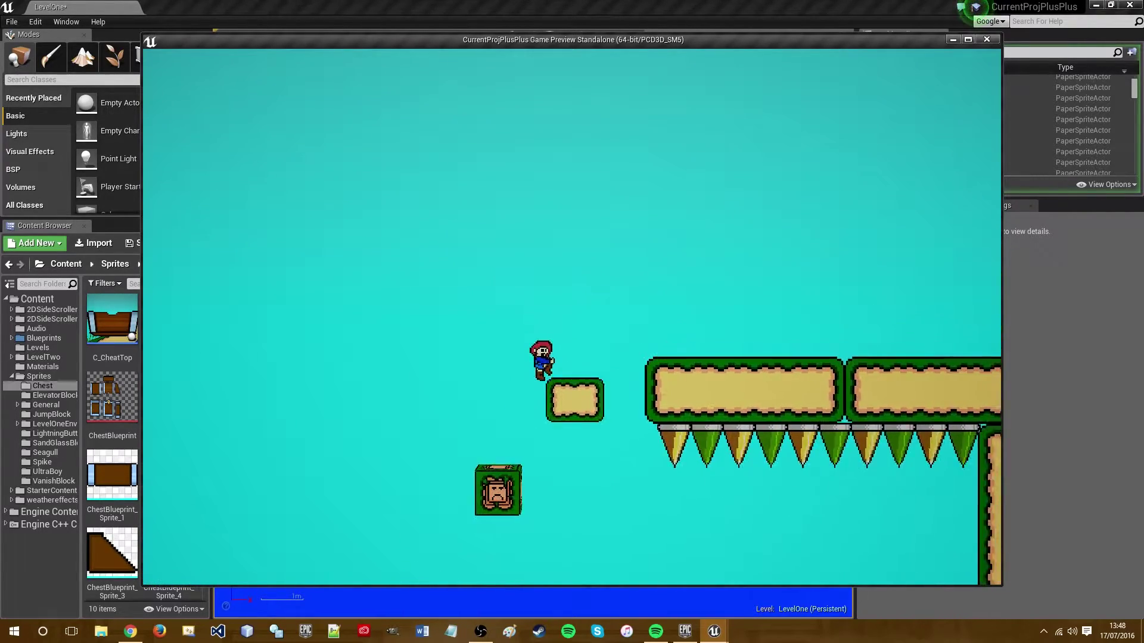
key(Right)
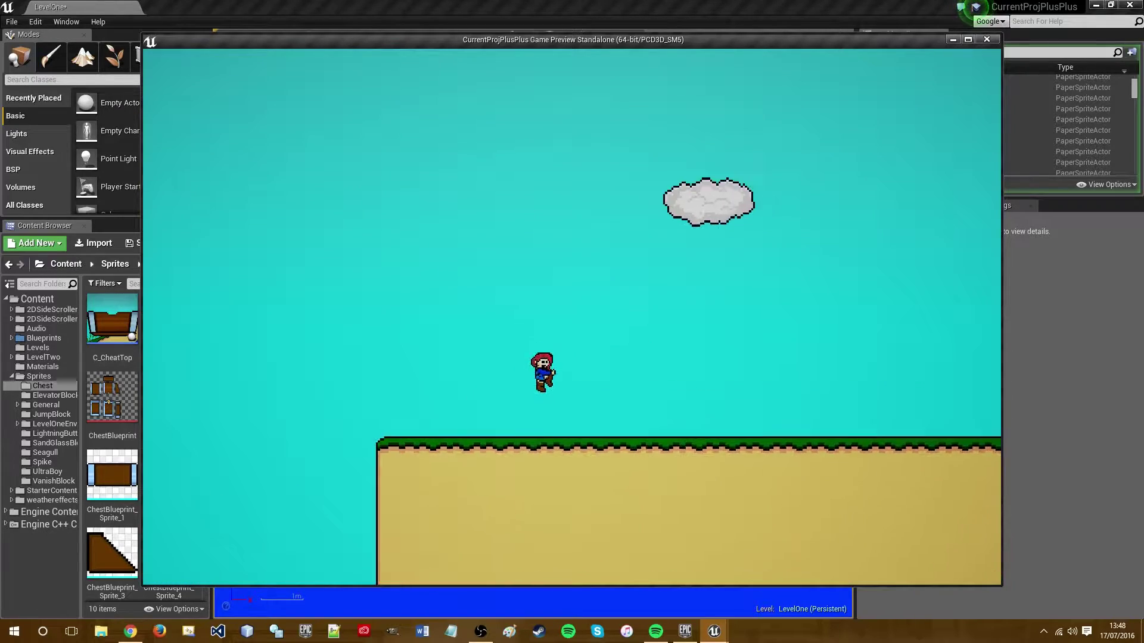
Cross the block bridge and sand platform, then jump high off the narrow pillar
key(space)
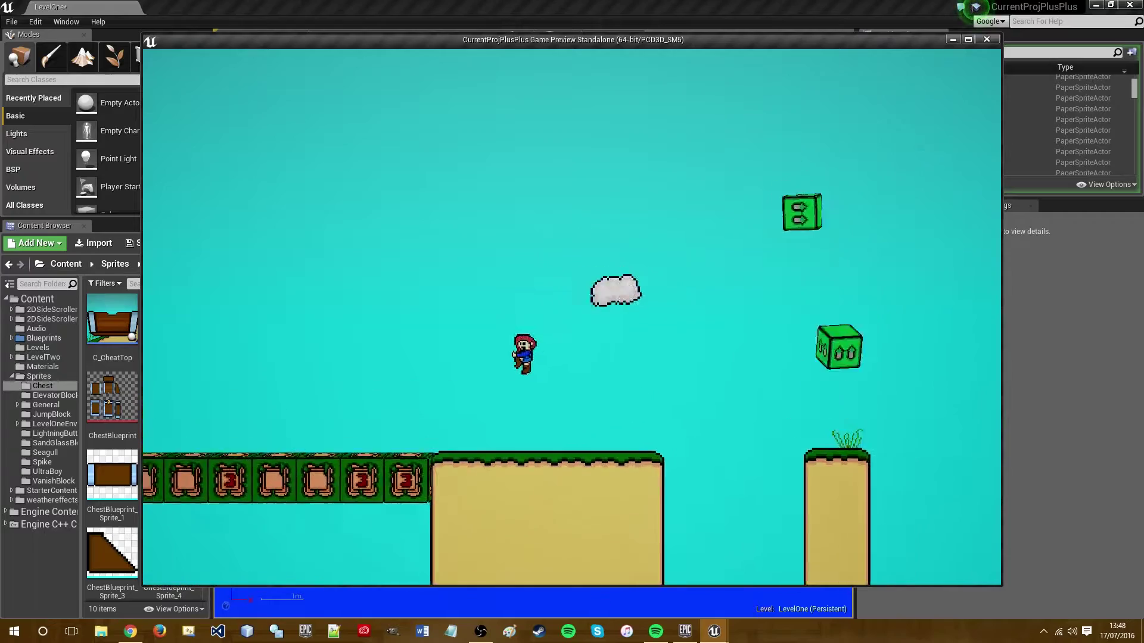
key(Left)
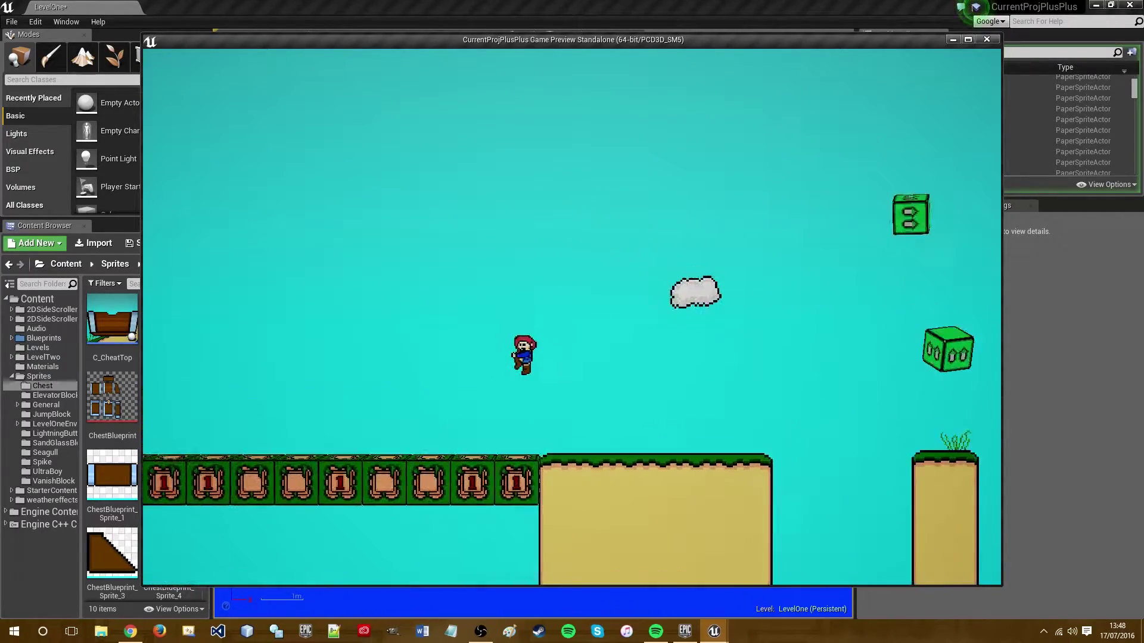
key(Right)
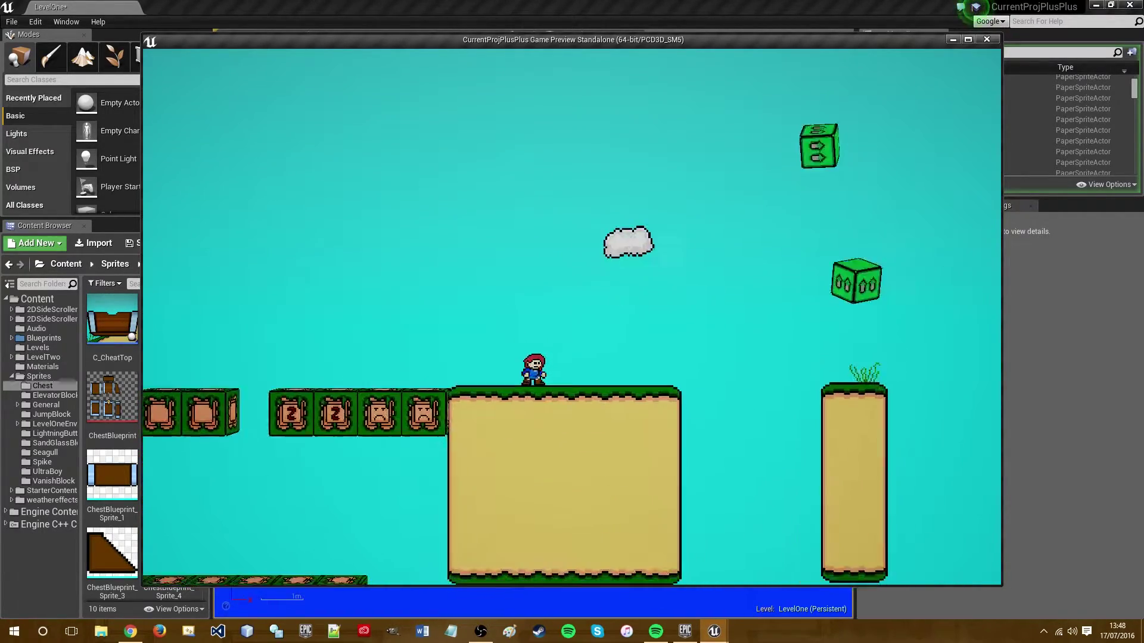
key(space)
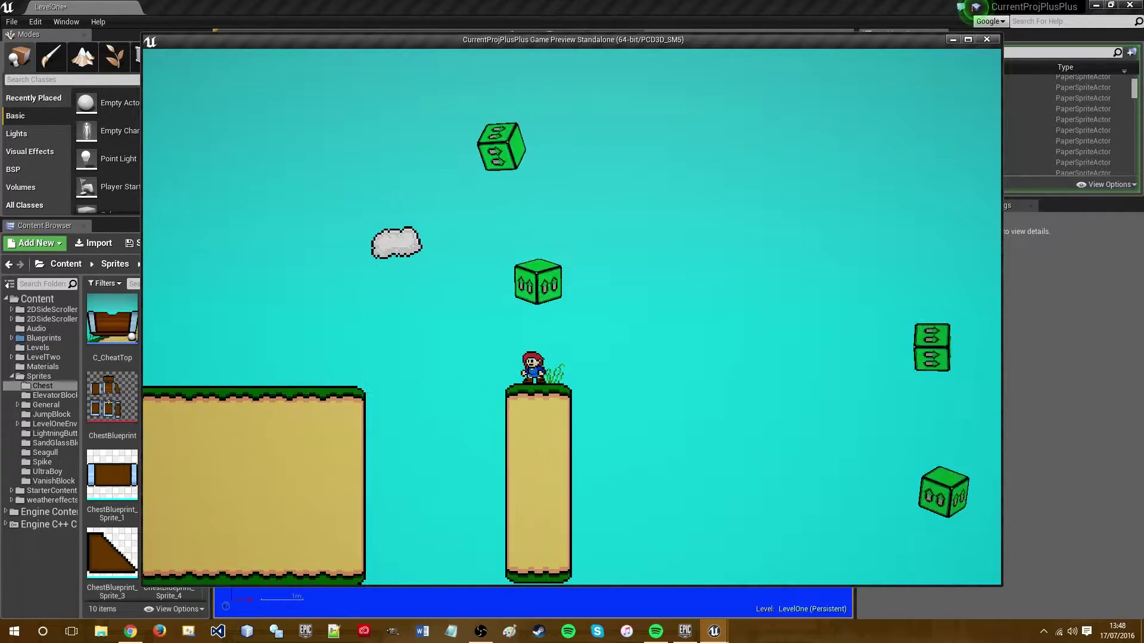
key(space)
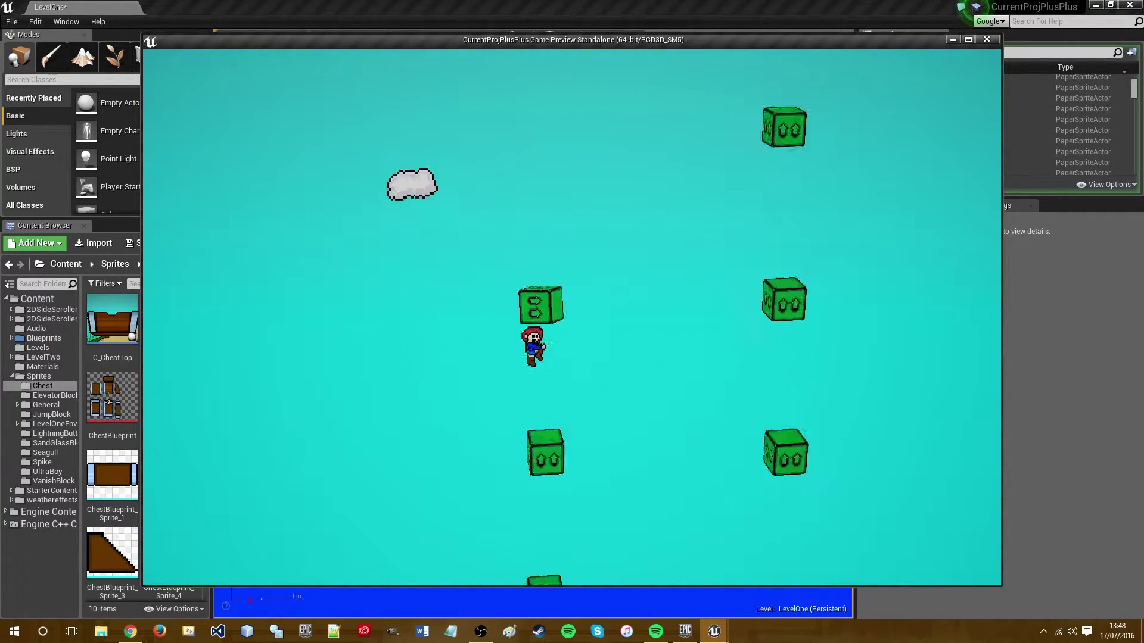